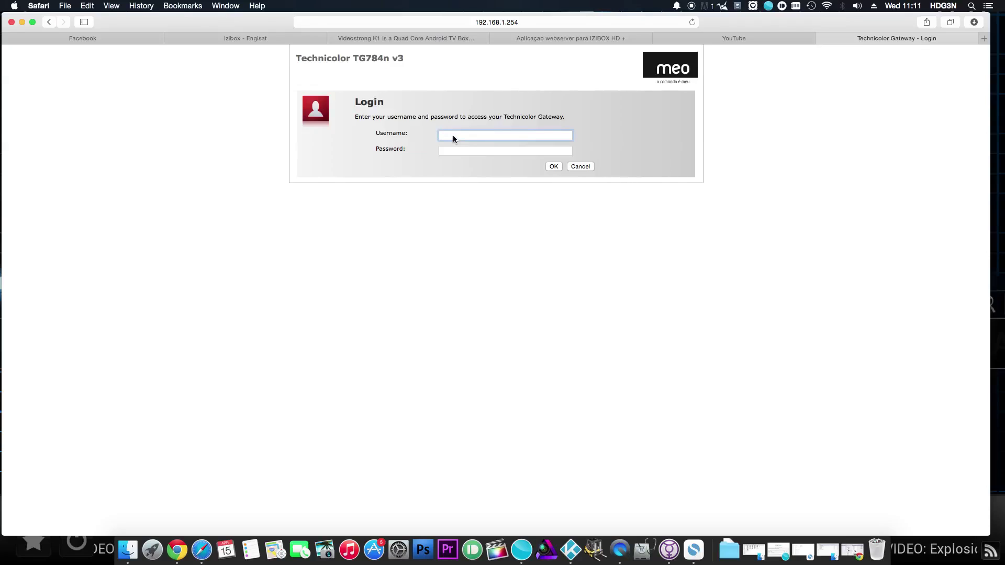
Log in to the Technicolor Gateway using the gateway username and password.
type("meo")
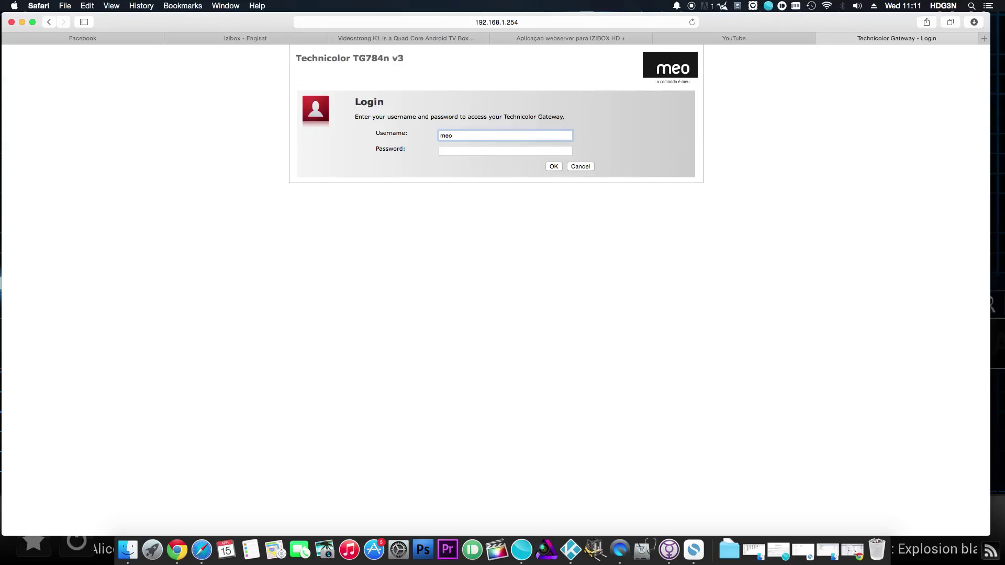
key("Tab")
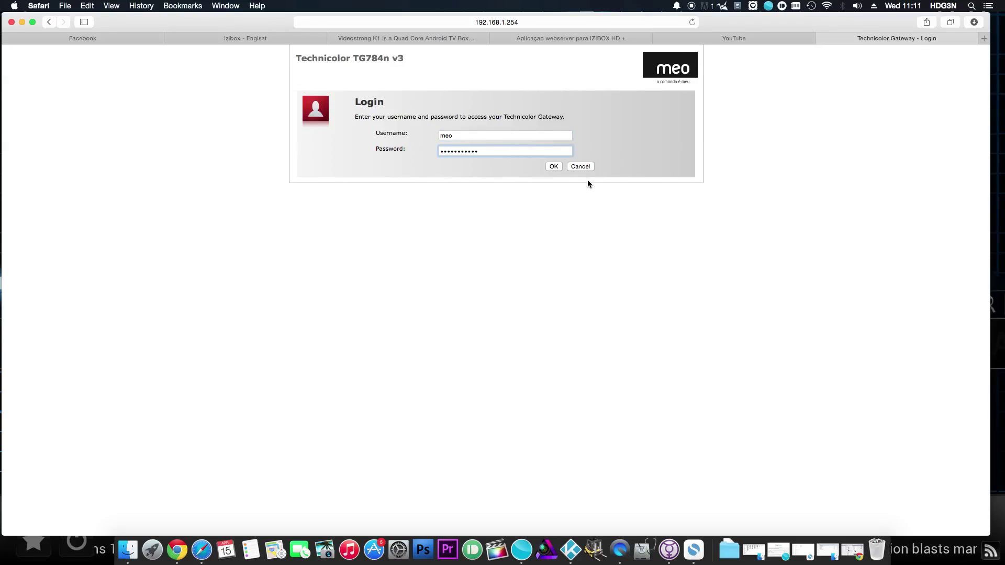
left_click(554, 167)
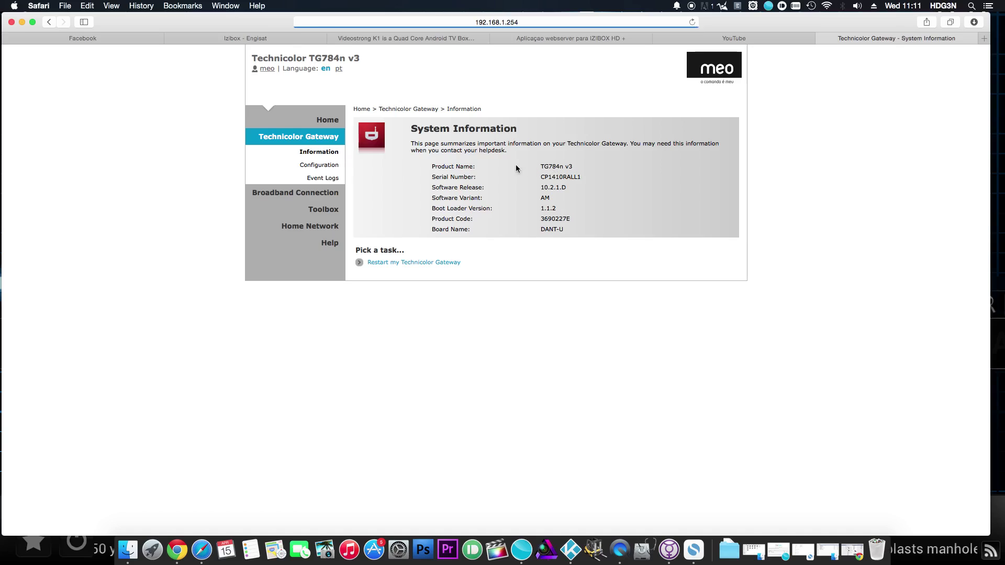
Navigate Home > Toolbox > Content Sharing in the gateway web interface.
left_click(322, 121)
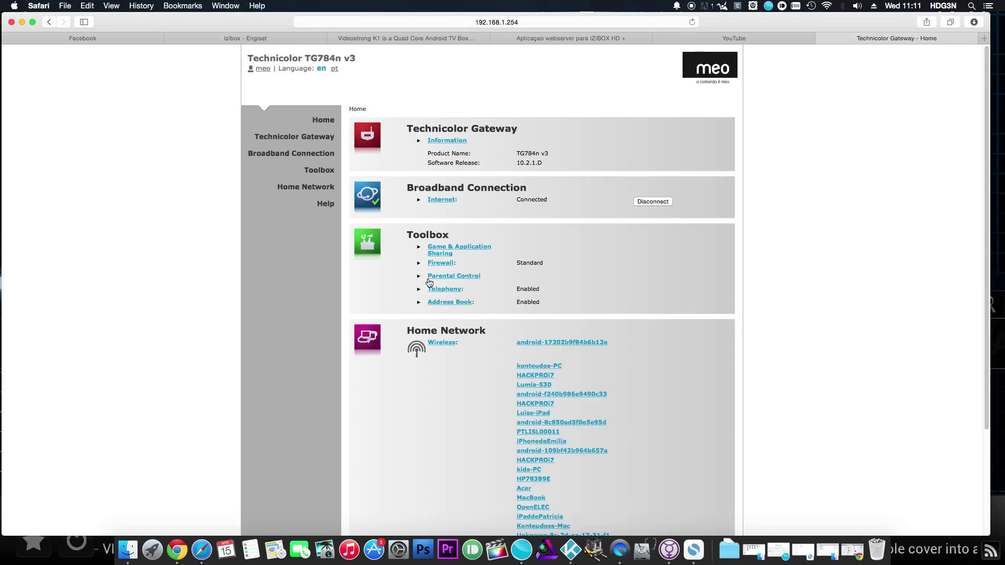
left_click(318, 172)
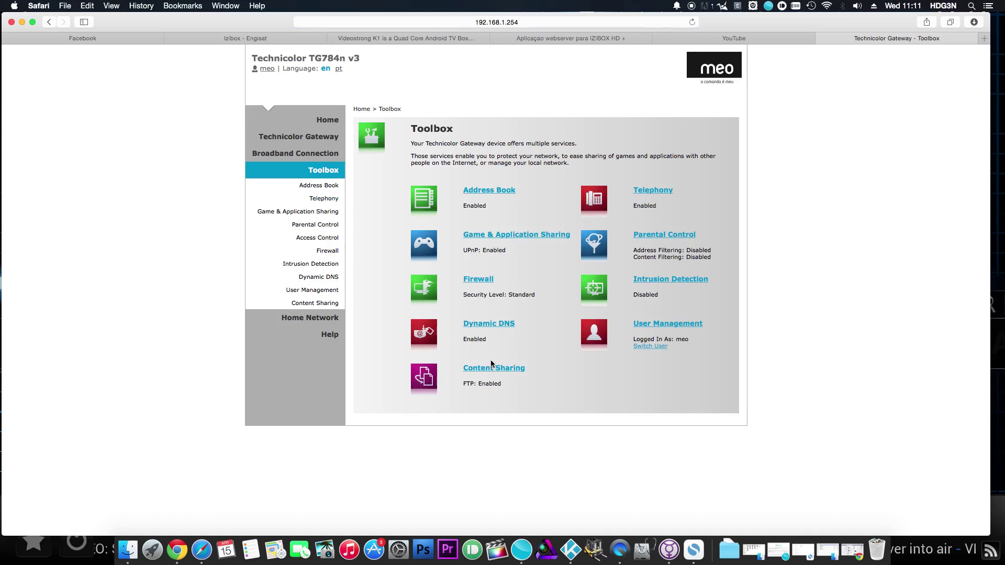
left_click(491, 372)
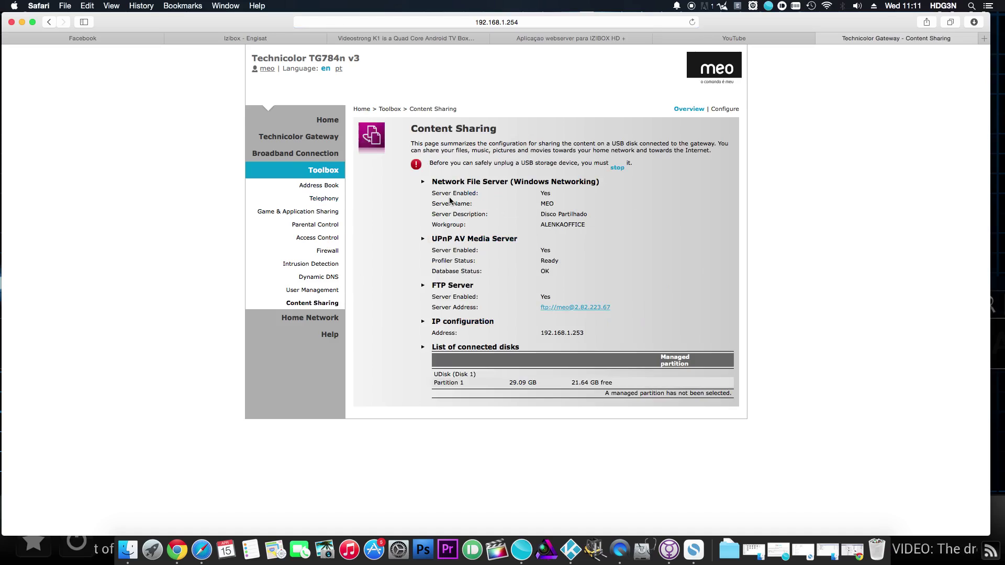
left_click_drag(431, 193, 541, 205)
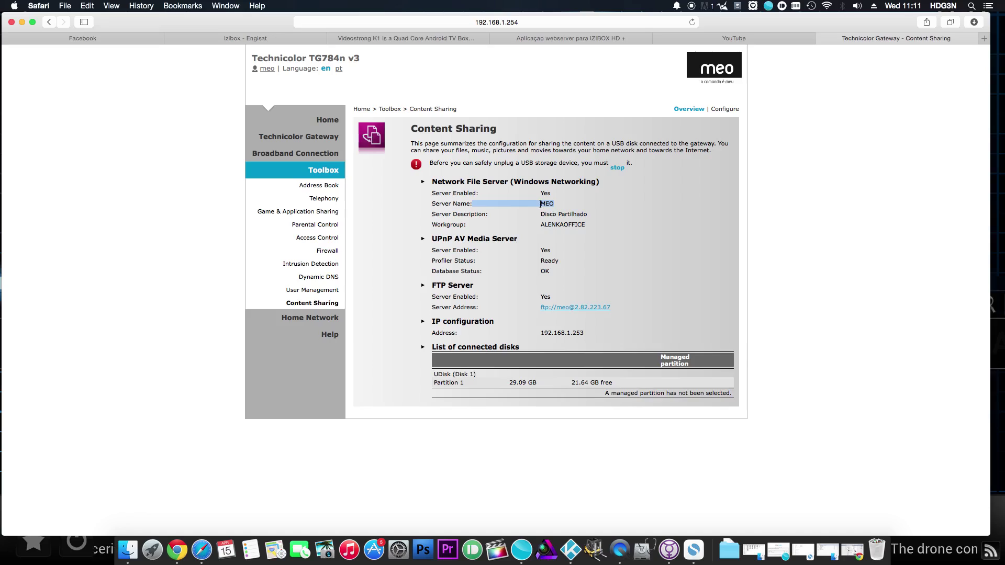
left_click(564, 216)
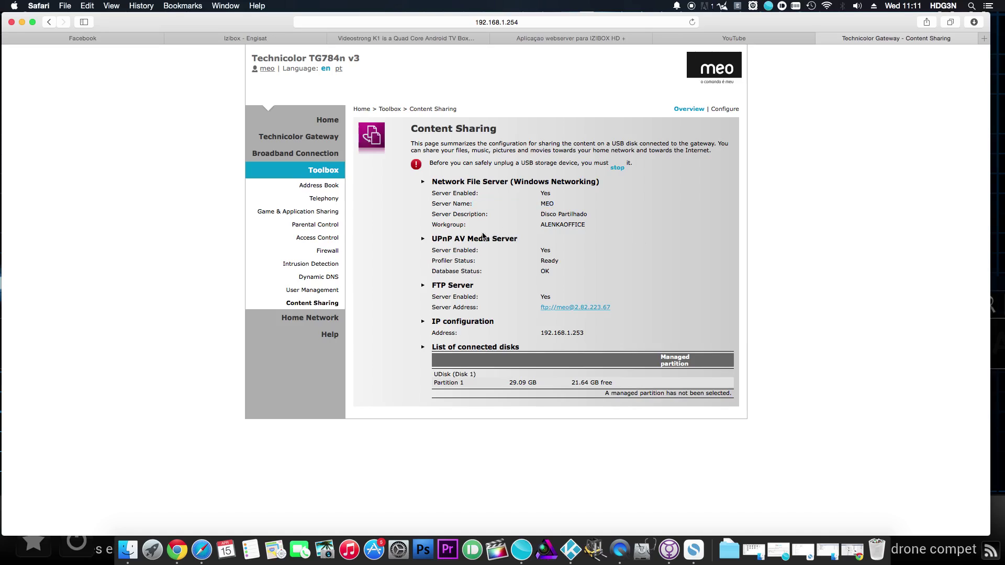
left_click_drag(589, 225, 541, 224)
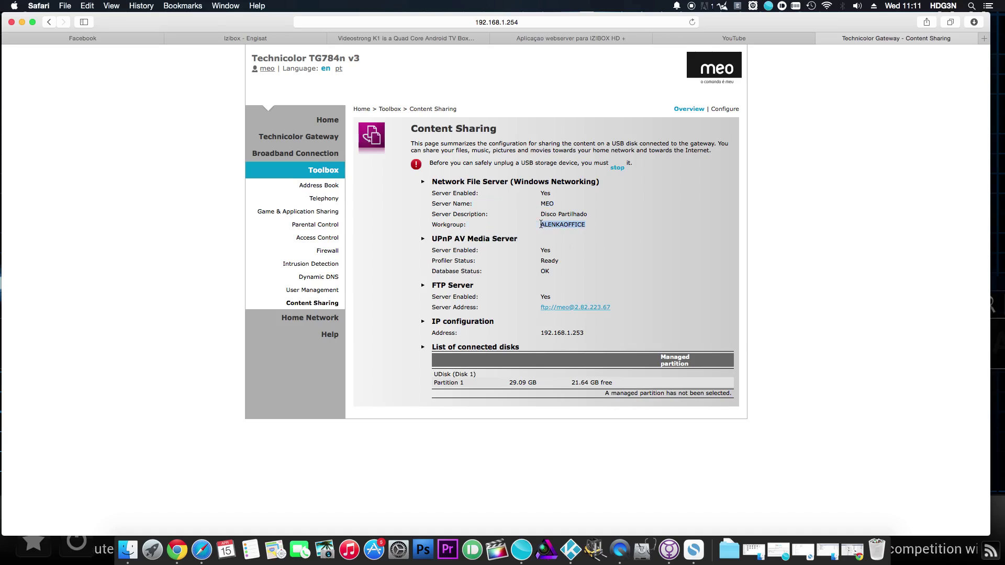
left_click(606, 258)
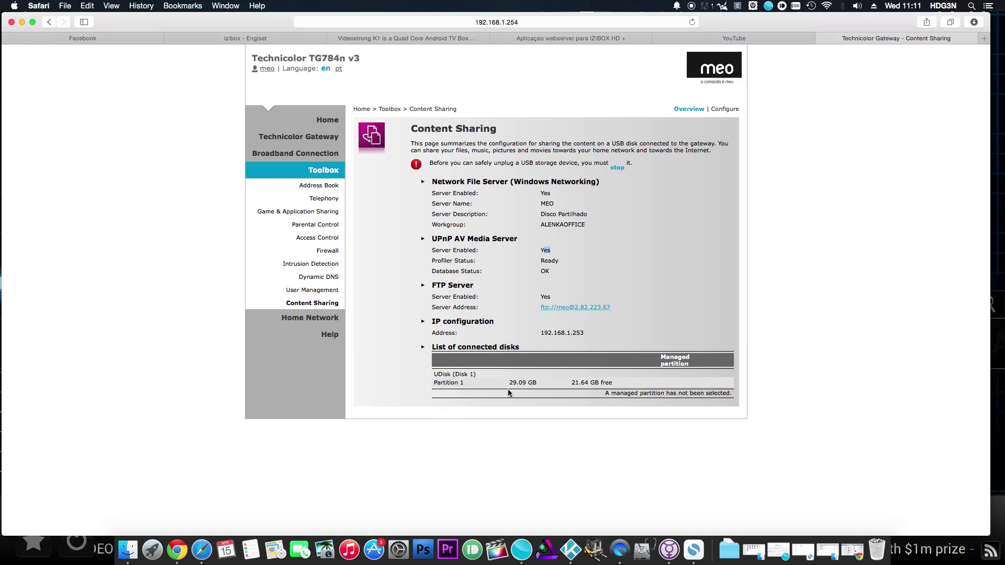
left_click_drag(510, 381, 538, 382)
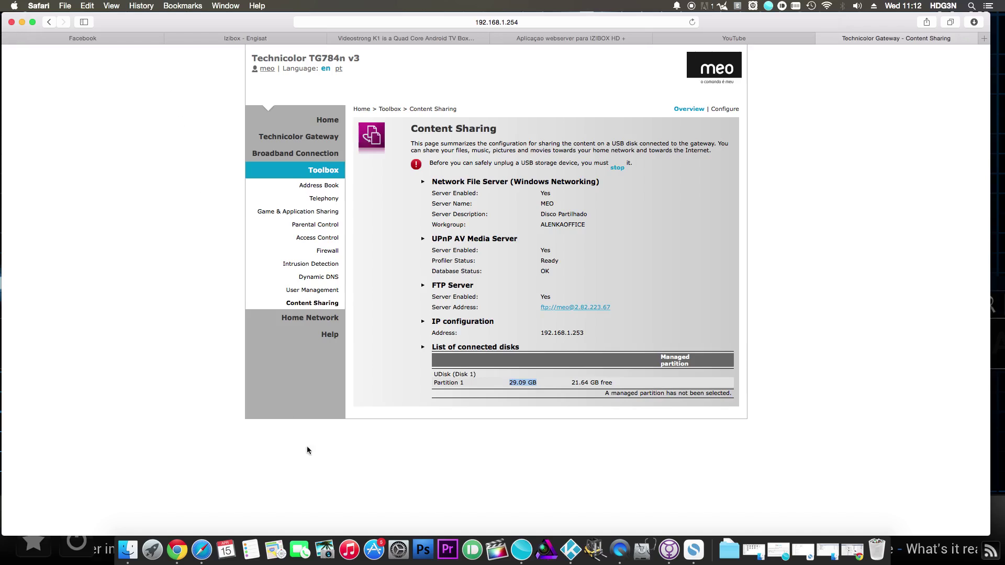
In Kodi, open Videos > Router USB SHARE > Movies and briefly play, then stop, the Portugal video.
left_click(571, 550)
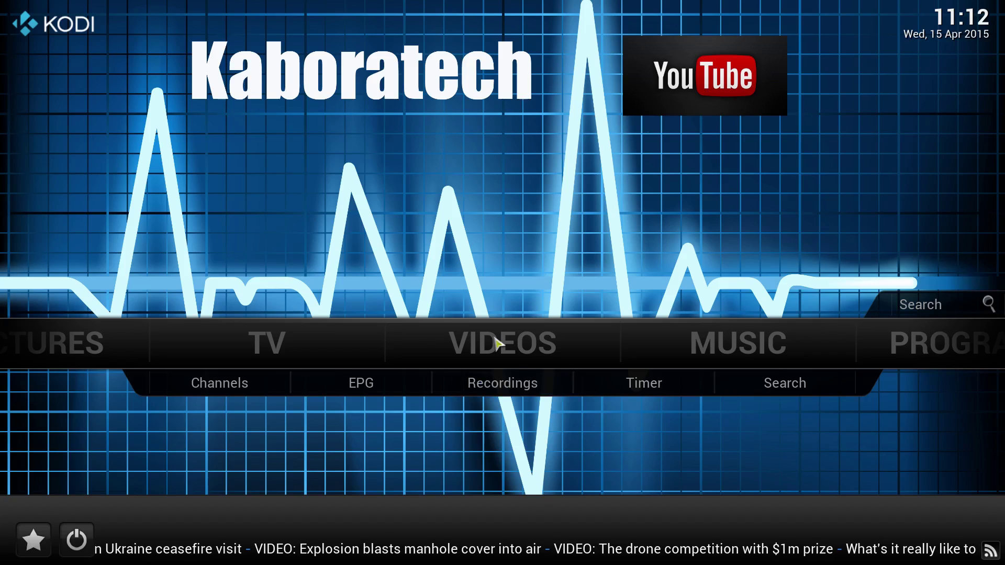
left_click(499, 325)
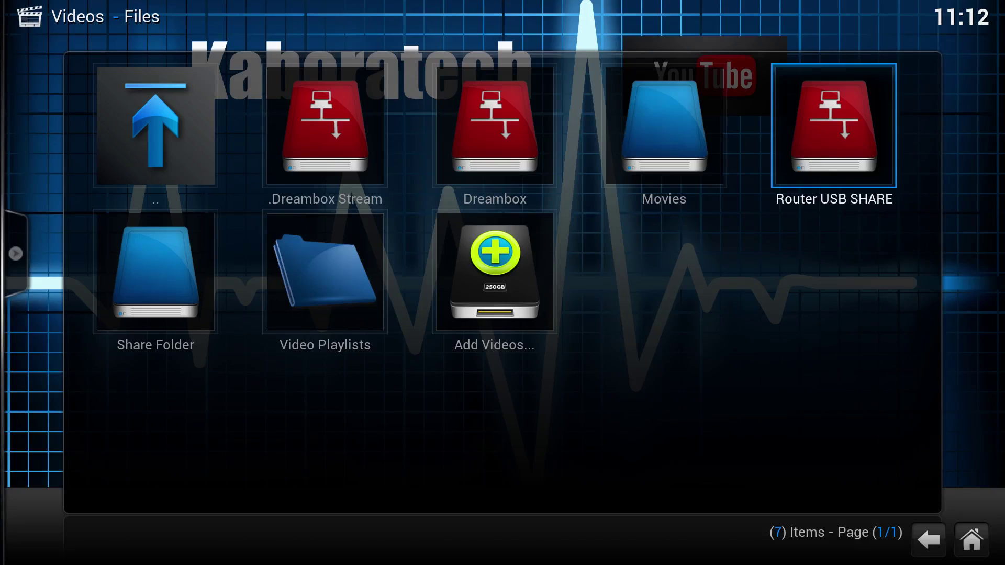
mouse_move(16, 253)
left_click(832, 160)
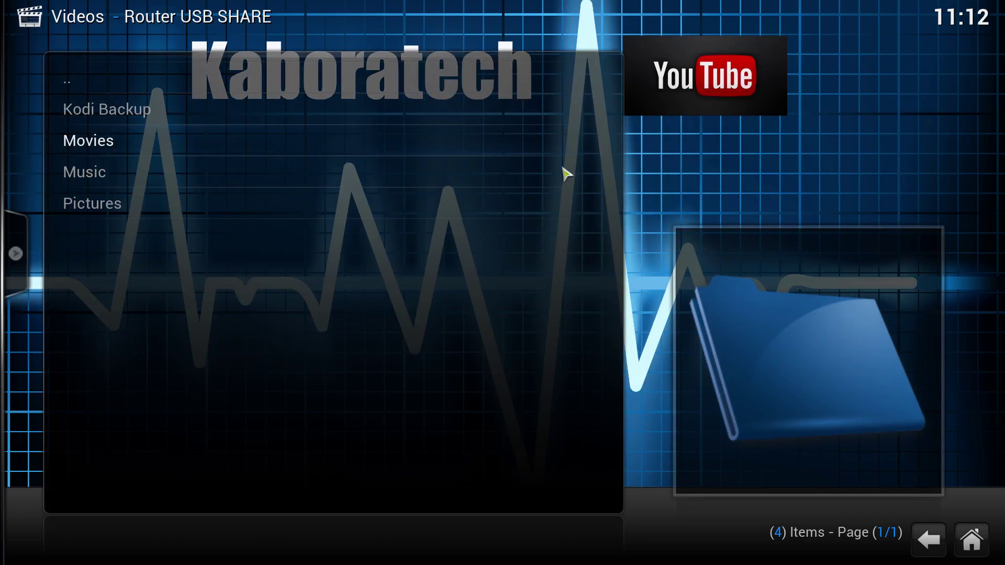
left_click(153, 145)
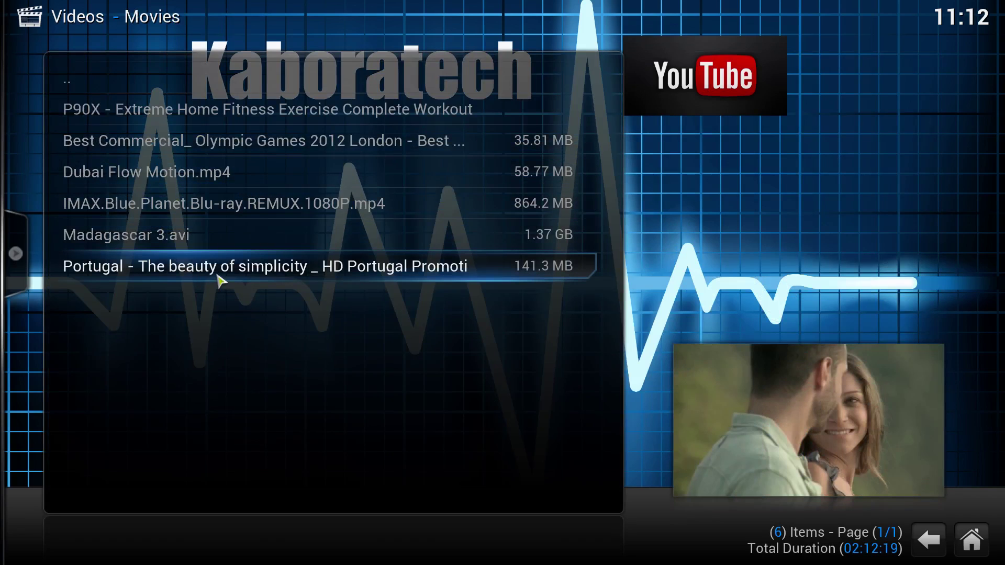
left_click(220, 279)
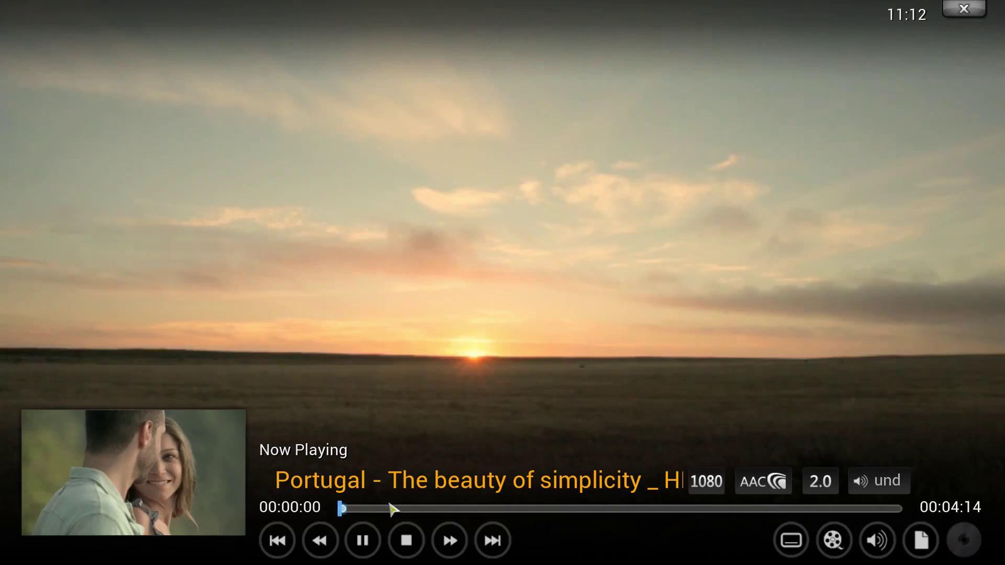
left_click(407, 547)
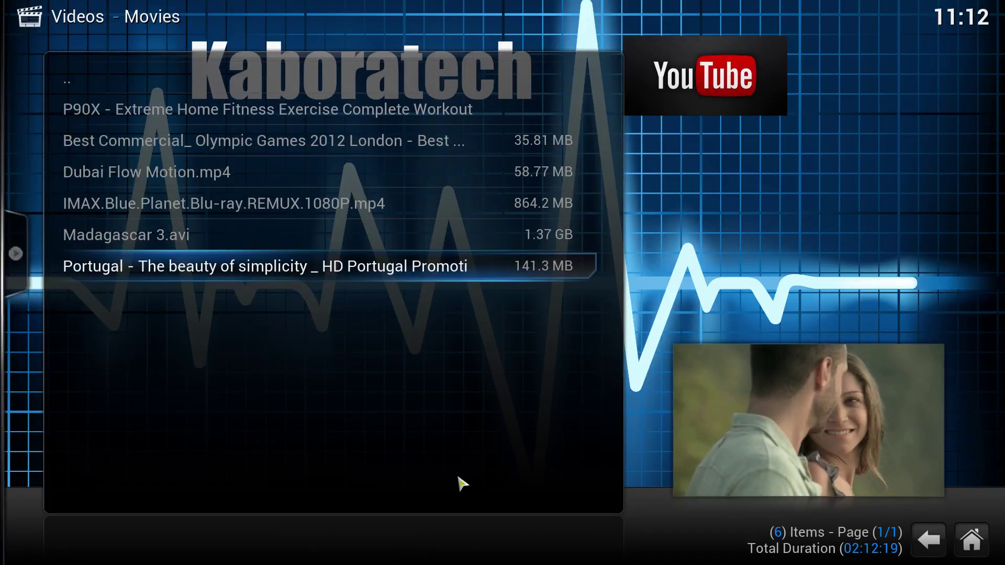
Return to the video sources list and choose Add Videos... to start a new source.
key("Up")
key("Up")
key("Up")
key("Up")
key("Up")
key("Up")
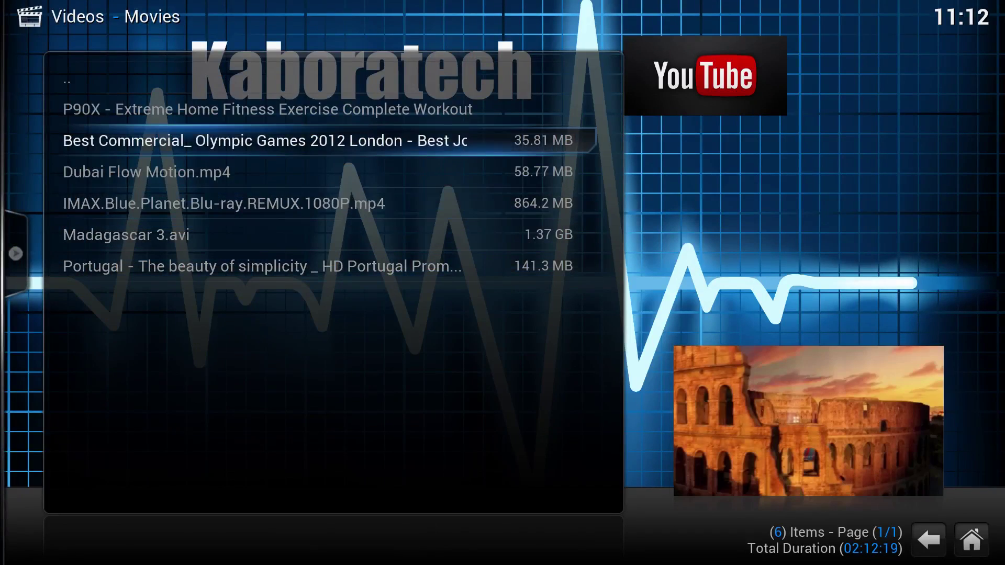
key("Return")
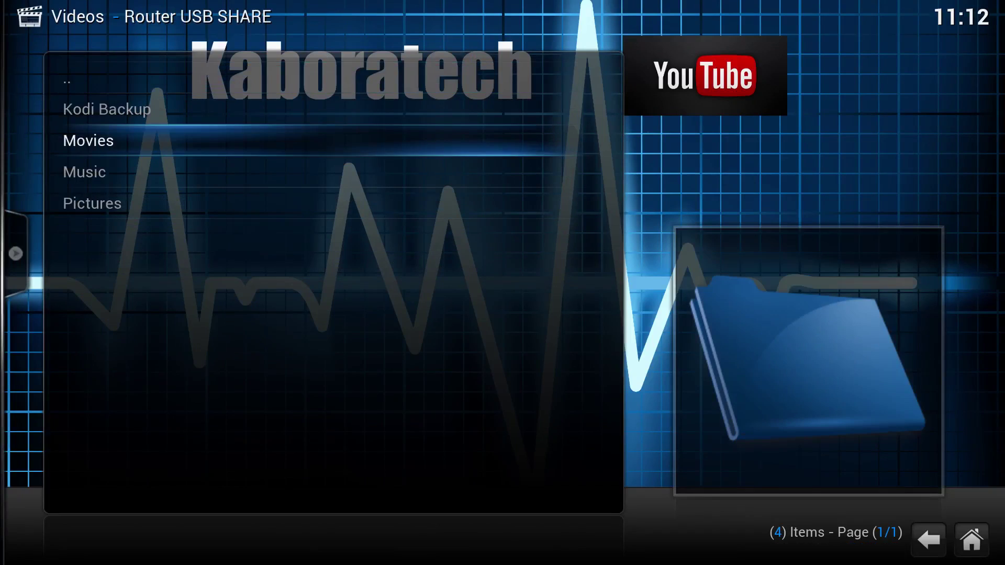
key("Up")
key("Up")
key("Return")
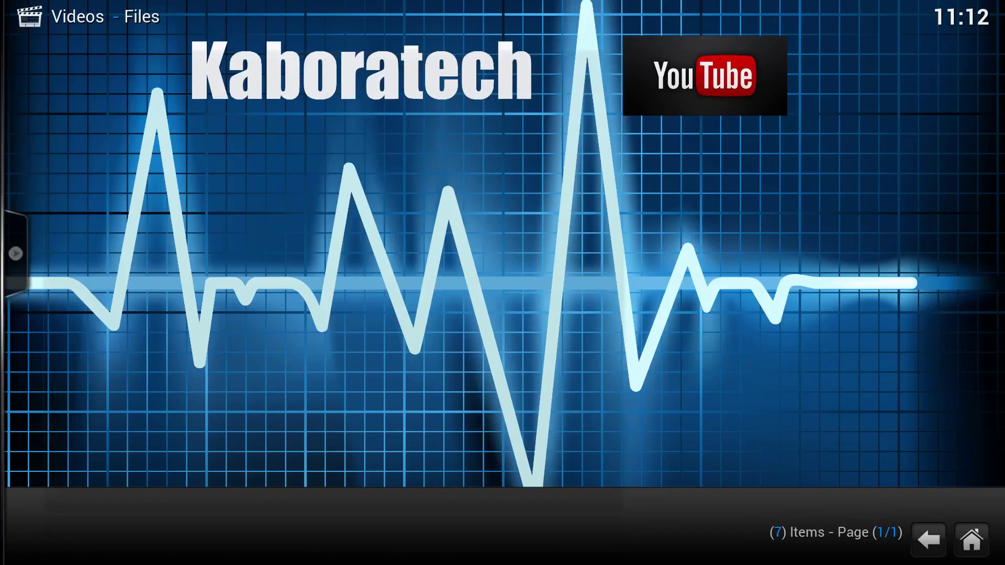
key("Down")
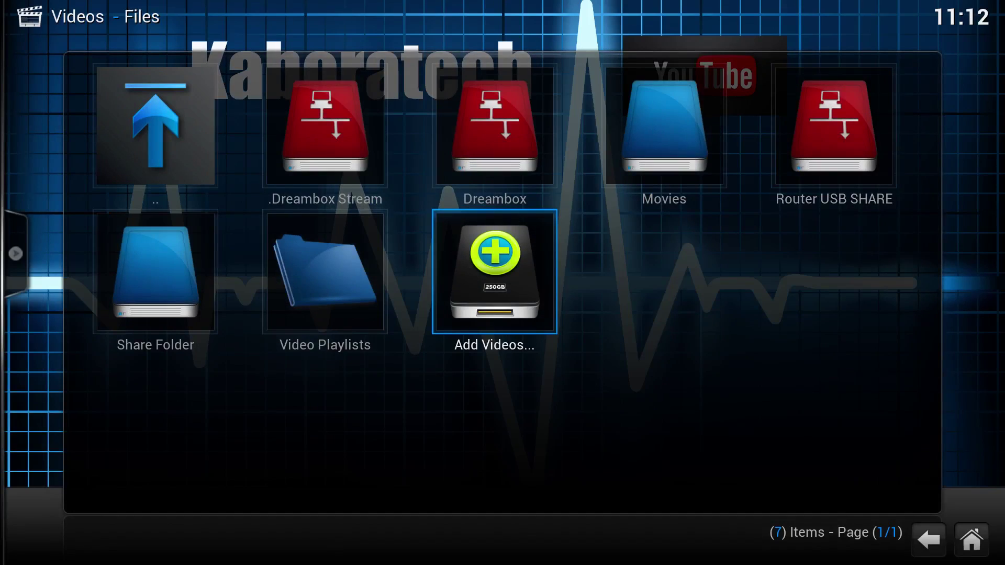
key("Return")
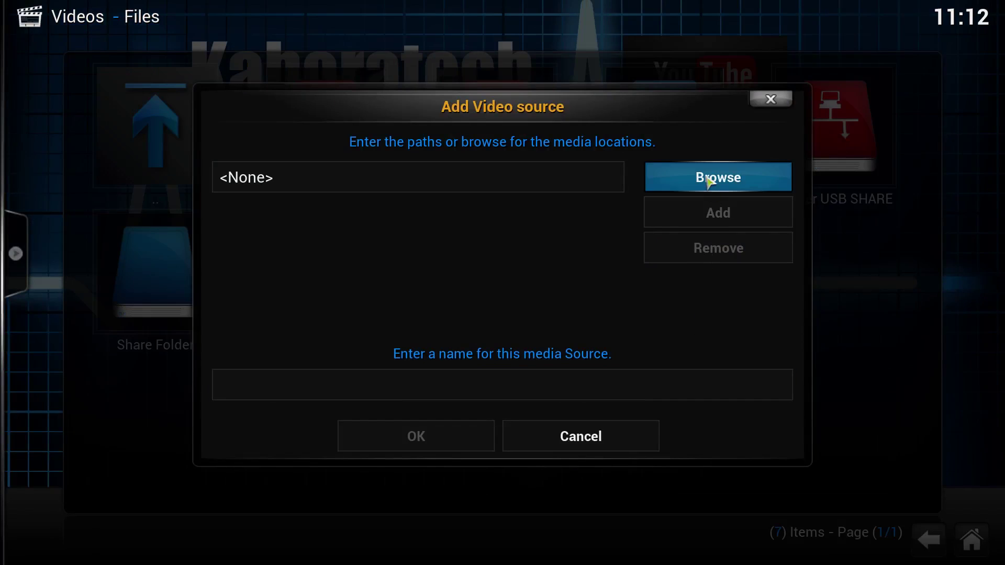
Browse Windows network (SMB) > ALENKAOFFICE > MEO > Disk_a1 > Media for the source path.
left_click(708, 181)
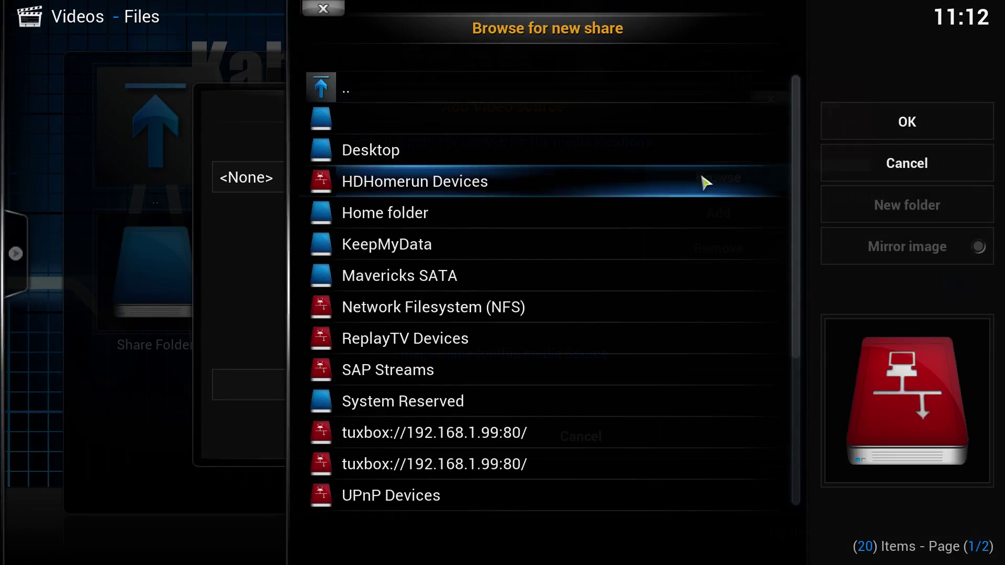
scroll(547, 382, "down", 4)
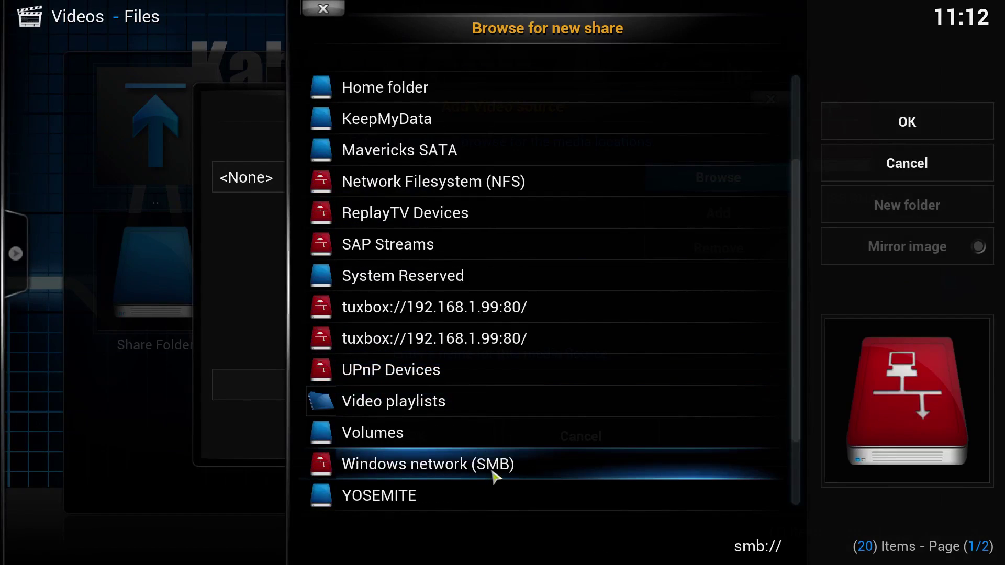
left_click(495, 466)
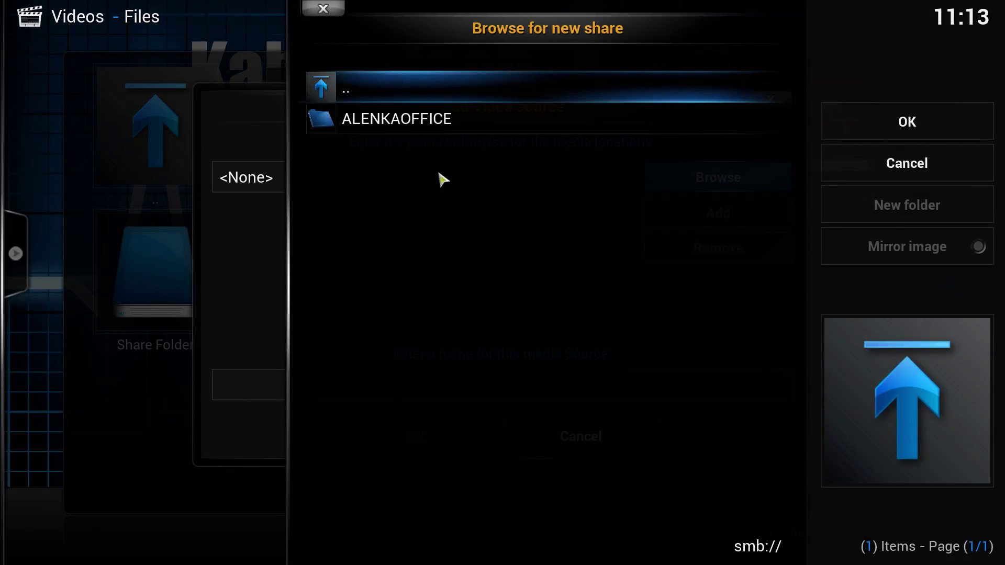
left_click(438, 127)
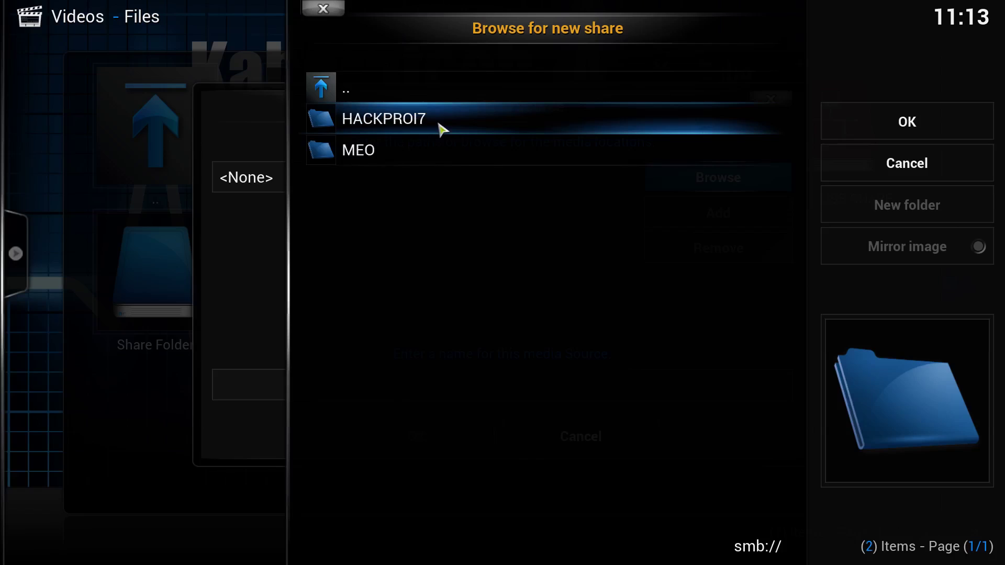
left_click(378, 155)
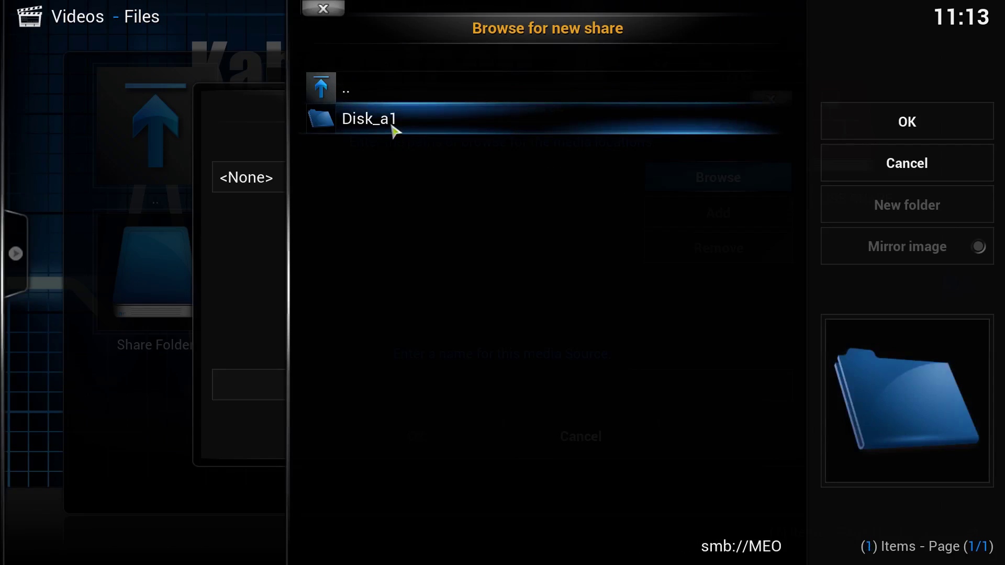
left_click(392, 128)
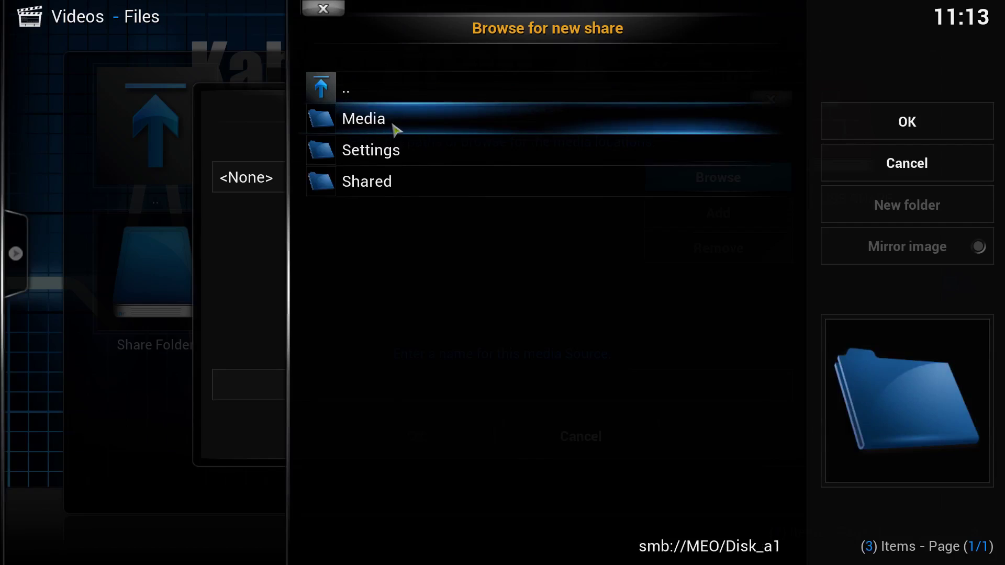
left_click(439, 128)
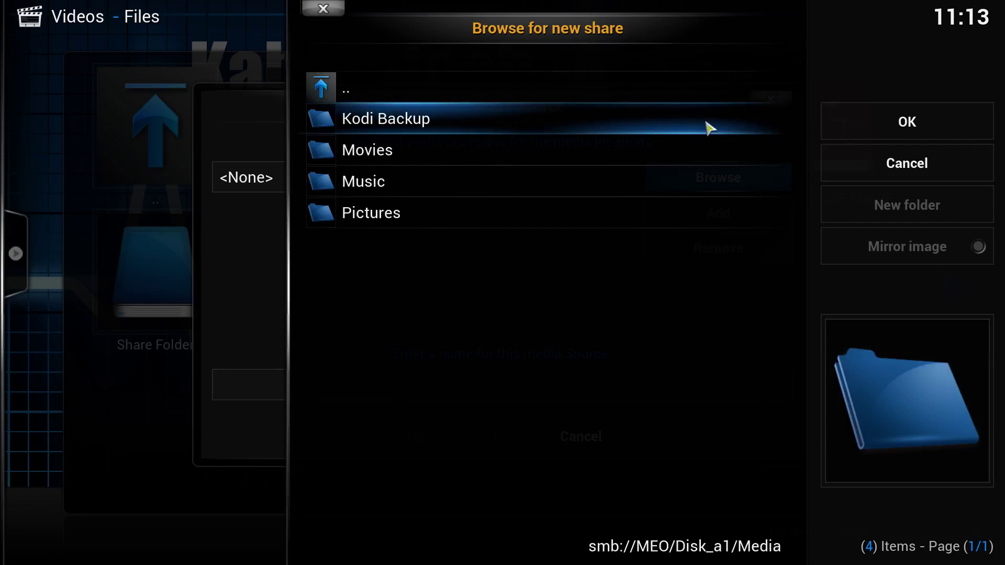
Accept smb://MEO/Disk_a1/Media/ as the path and rename the source from 'Media' to 'My USB SHARE'.
left_click(870, 138)
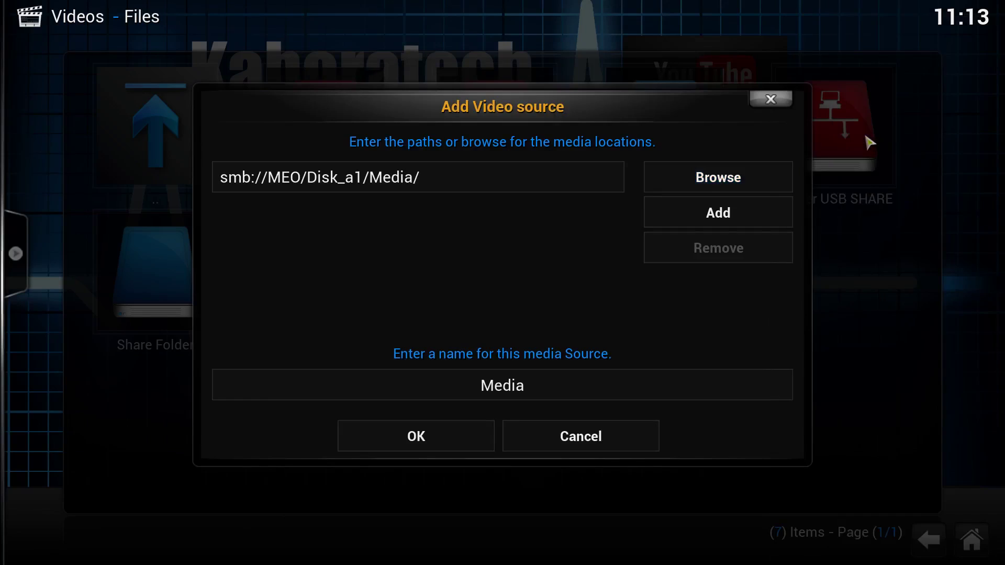
left_click(556, 392)
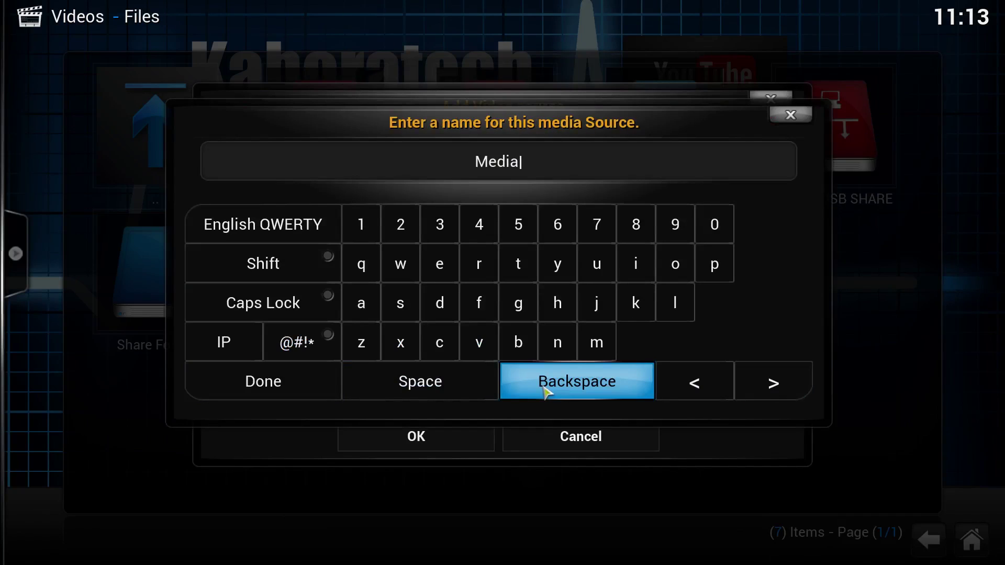
key("BackSpace")
key("BackSpace")
key("BackSpace")
key("BackSpace")
key("BackSpace")
type("My US")
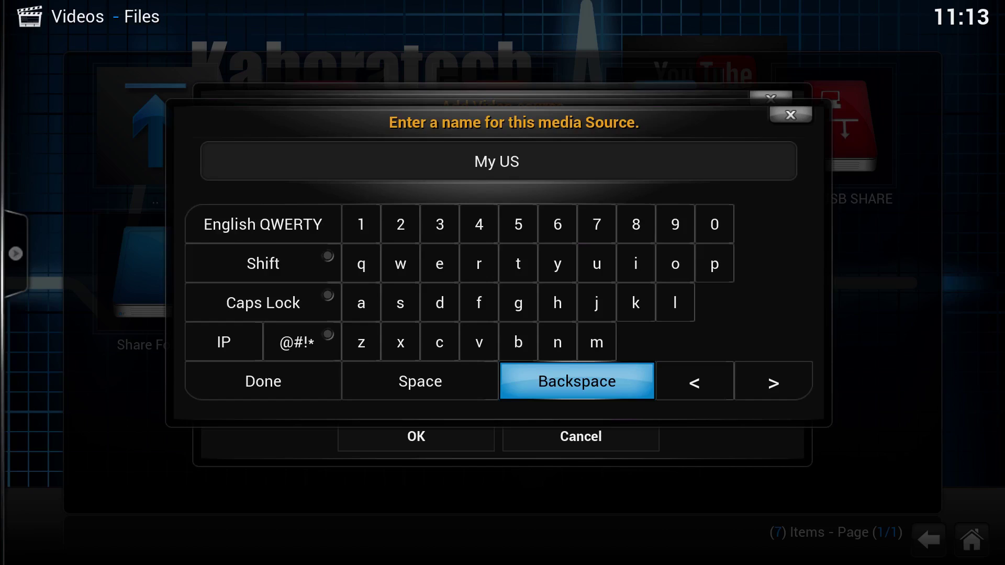
type("B SH")
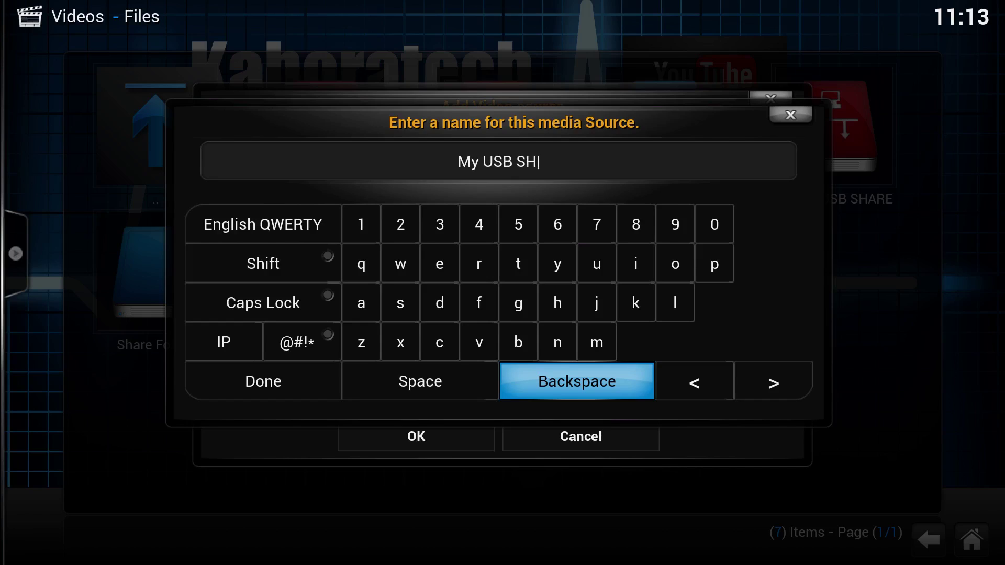
type("ARE")
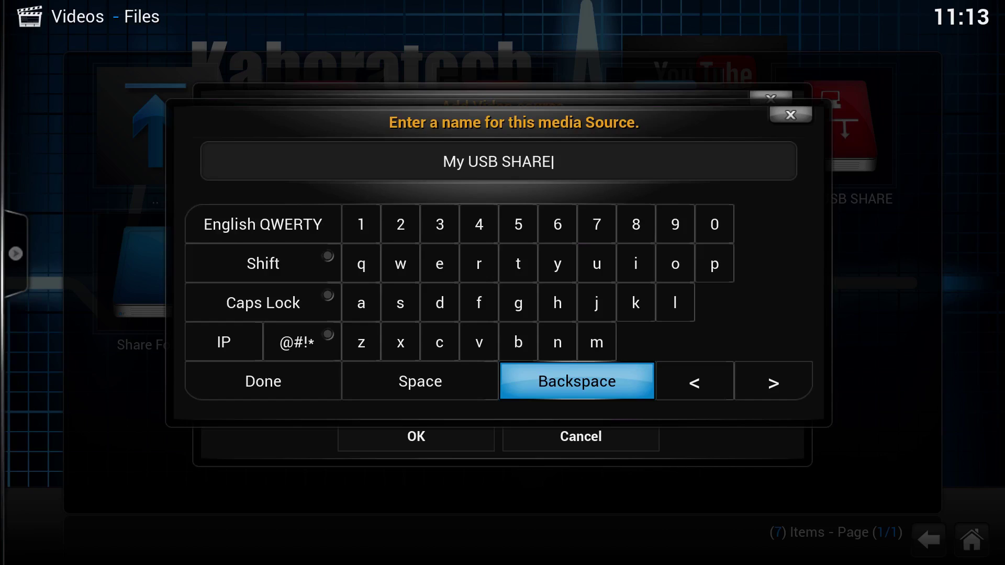
left_click(303, 390)
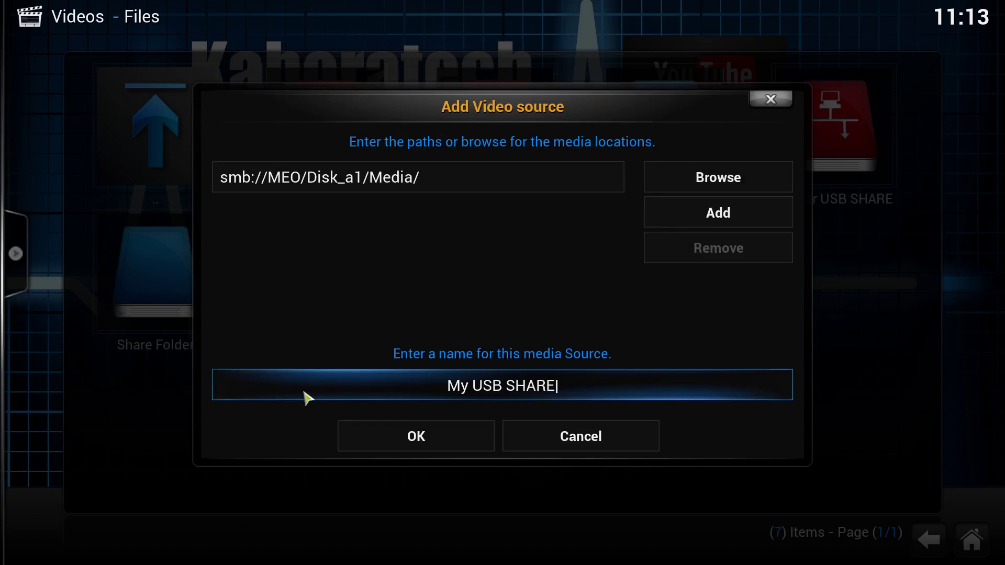
Confirm the My USB SHARE source, leaving its content type as (None).
left_click(411, 438)
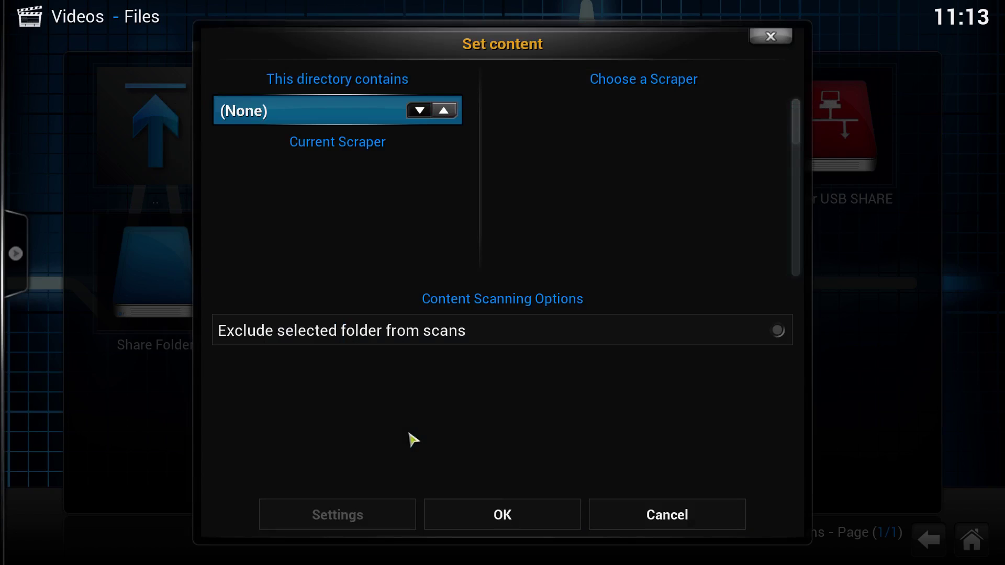
left_click(498, 525)
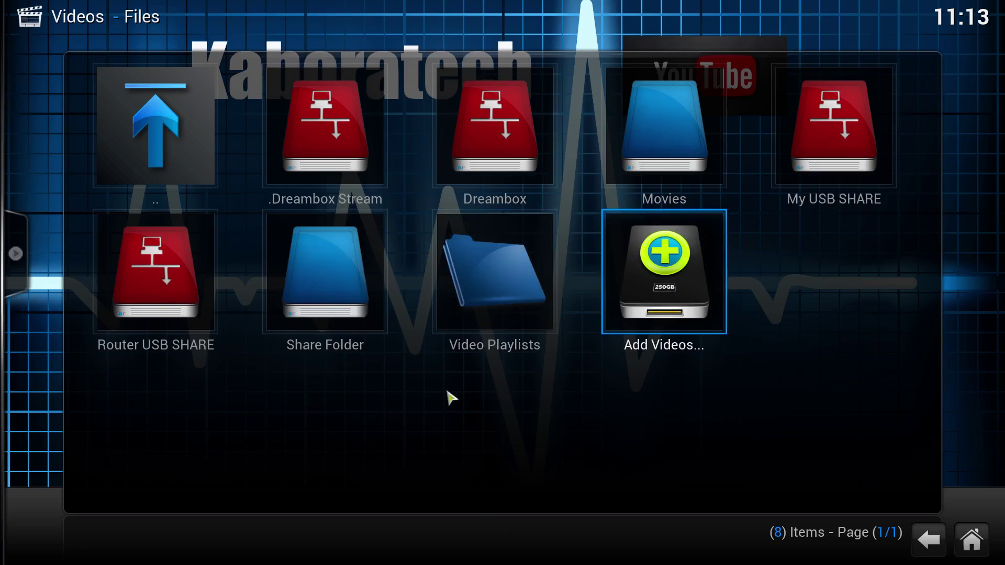
Open My USB SHARE > Movies, switch the view to Thumbnail, then go back up out of the folder.
left_click(828, 173)
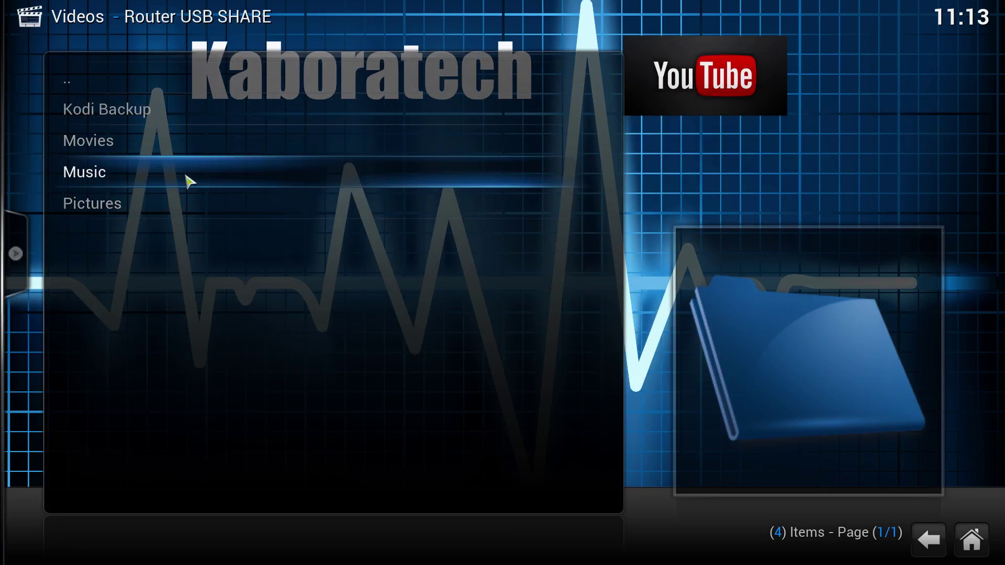
left_click(184, 144)
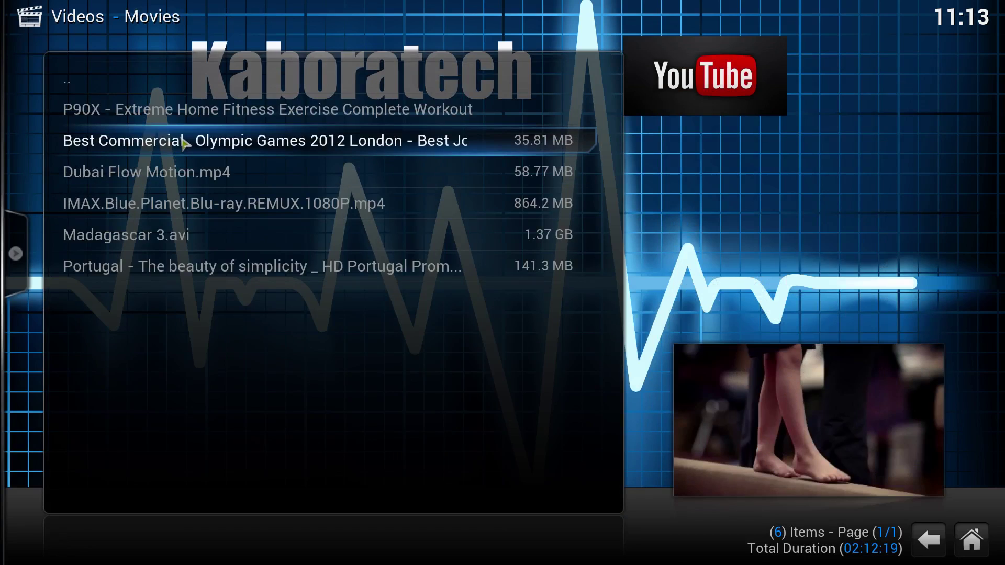
key("Left")
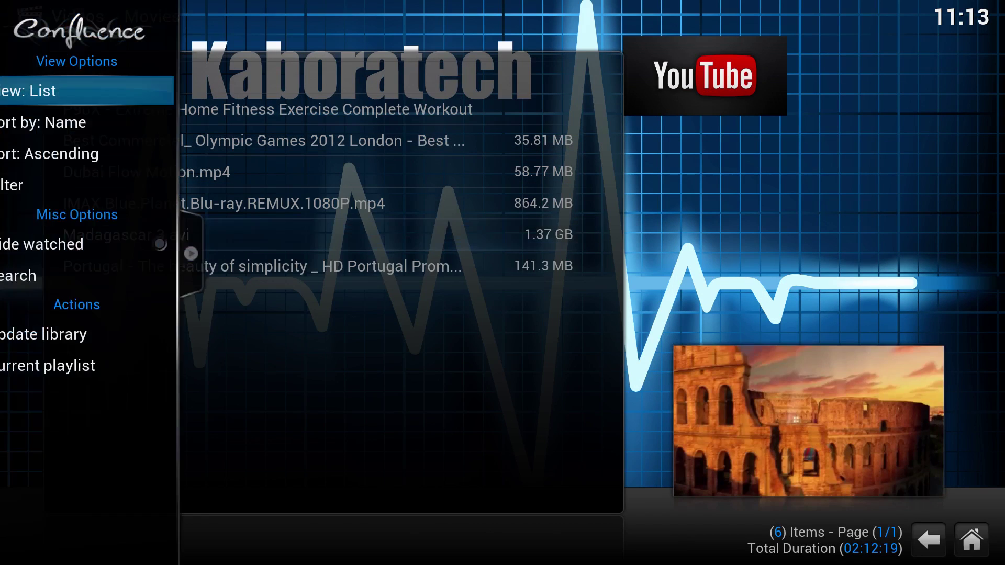
key("Return")
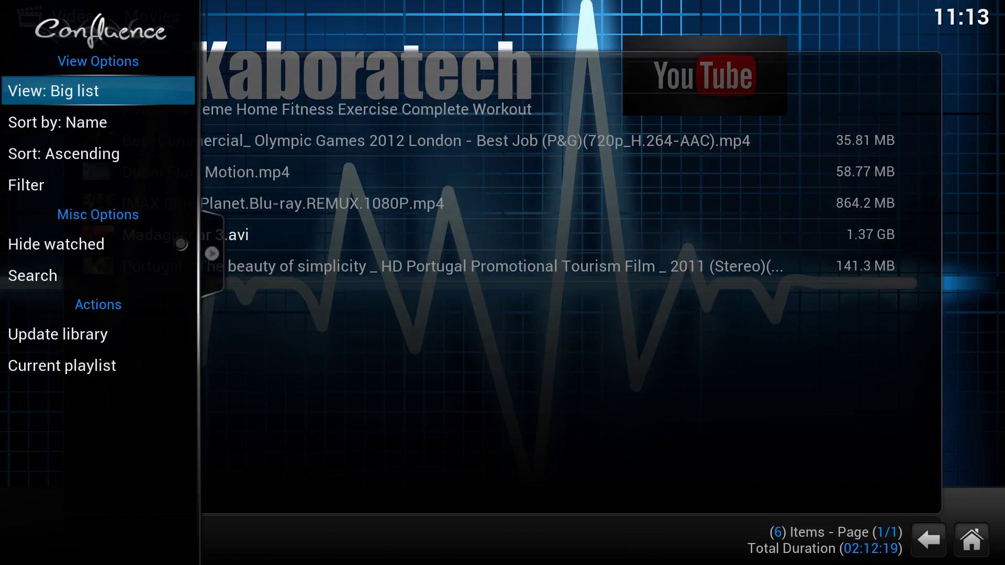
key("Return")
key("Right")
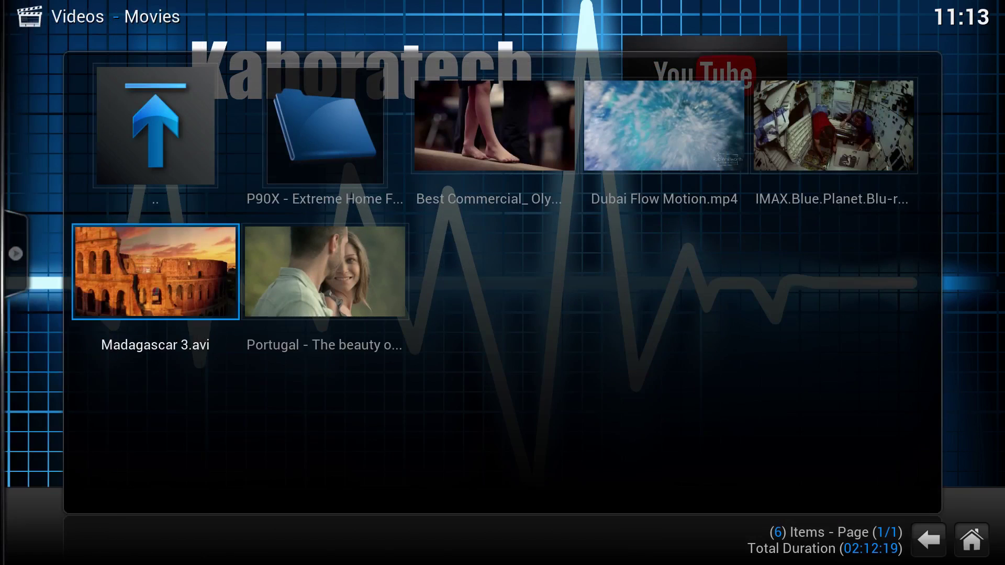
key("Up")
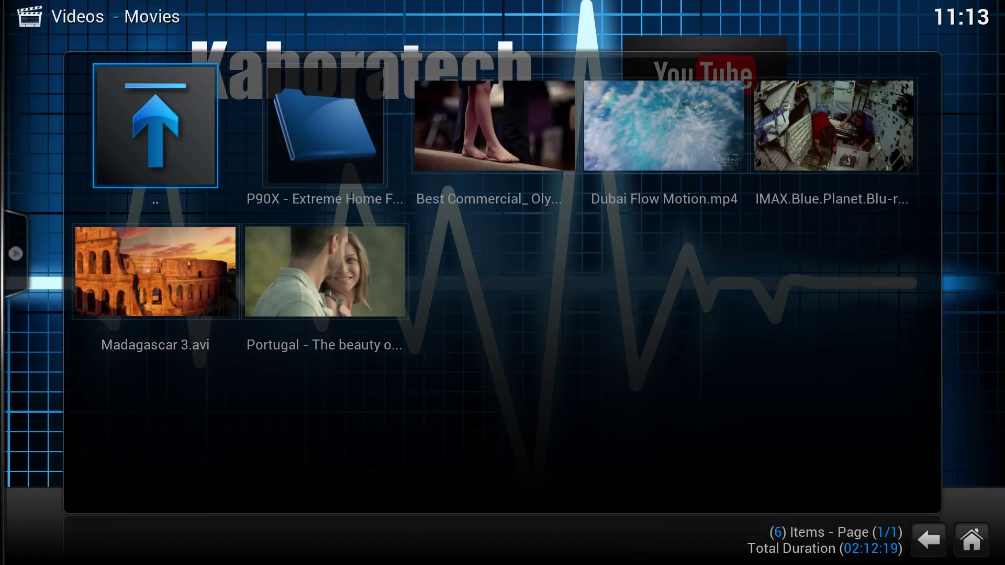
key("Return")
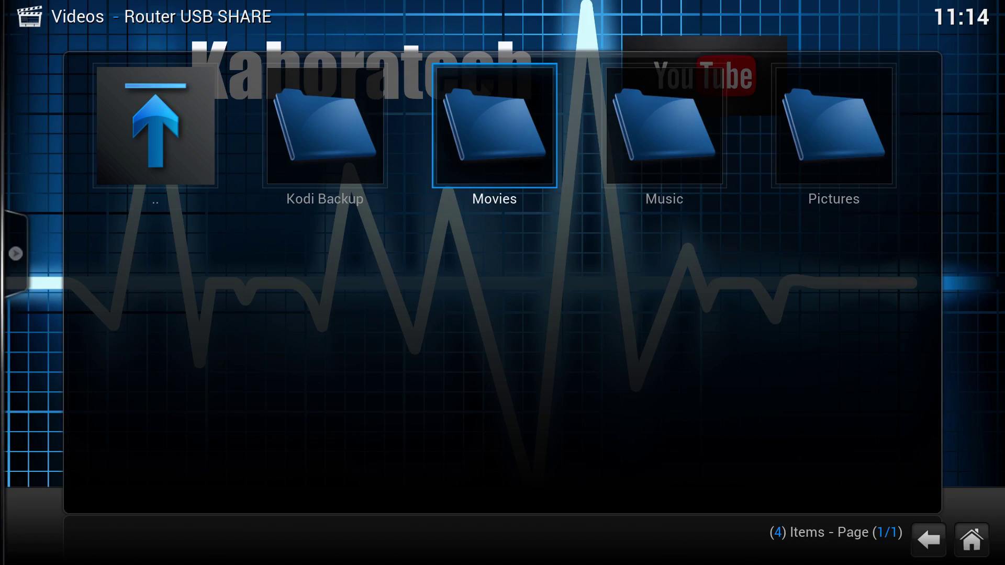
key("Return")
key("Return")
Return to the Videos Files source list and add My USB SHARE to favourites from its context menu.
key("Escape")
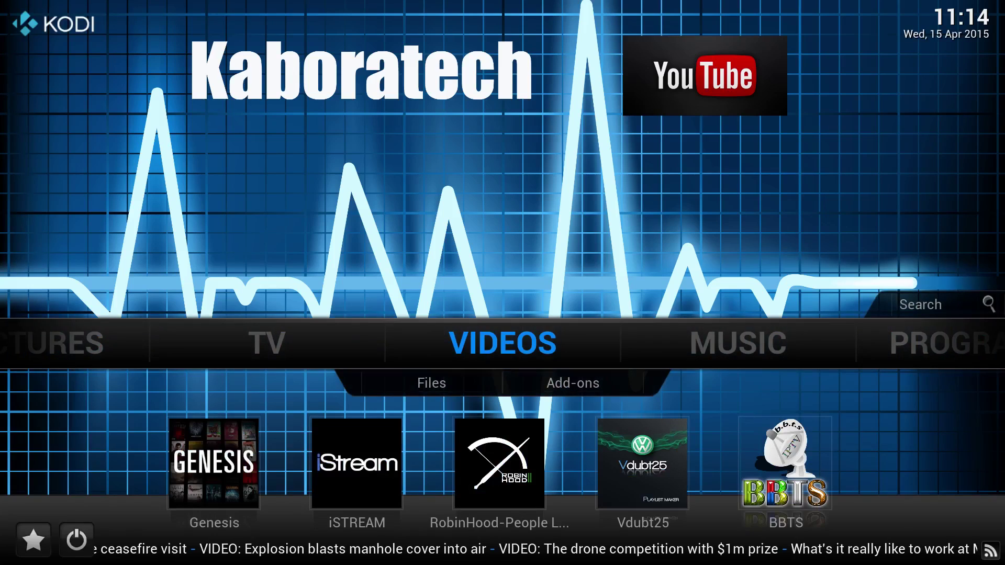
key("Return")
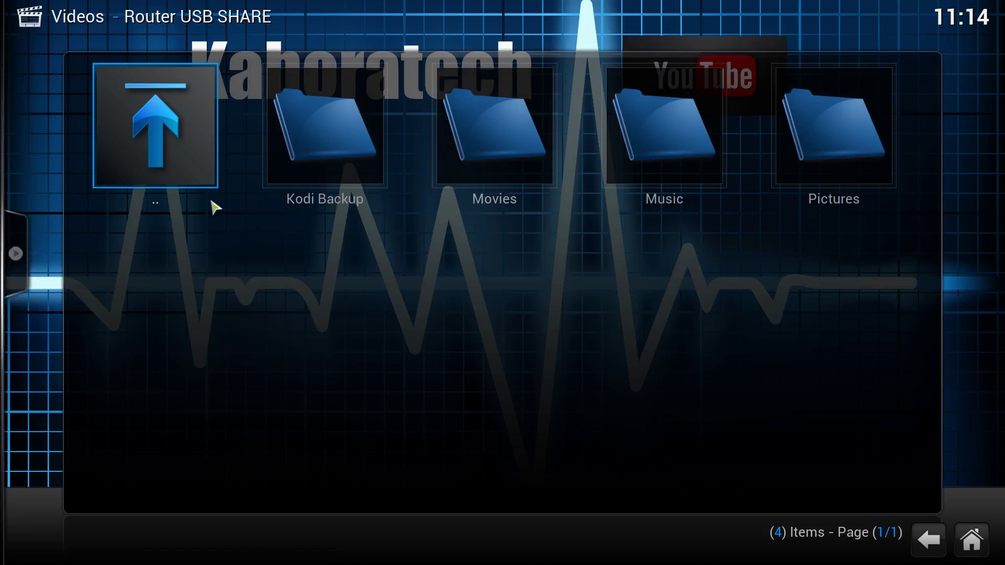
left_click(167, 157)
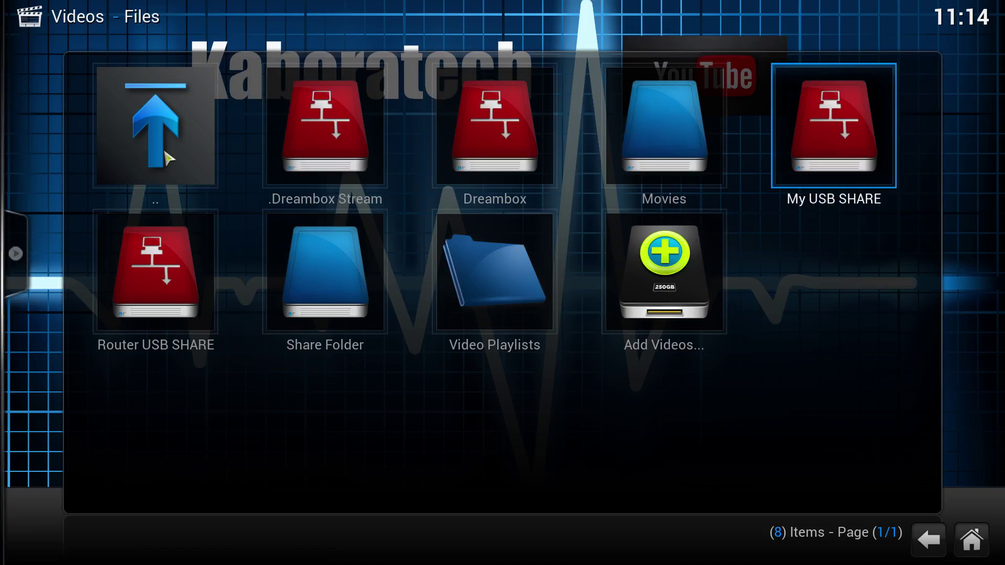
right_click(859, 153)
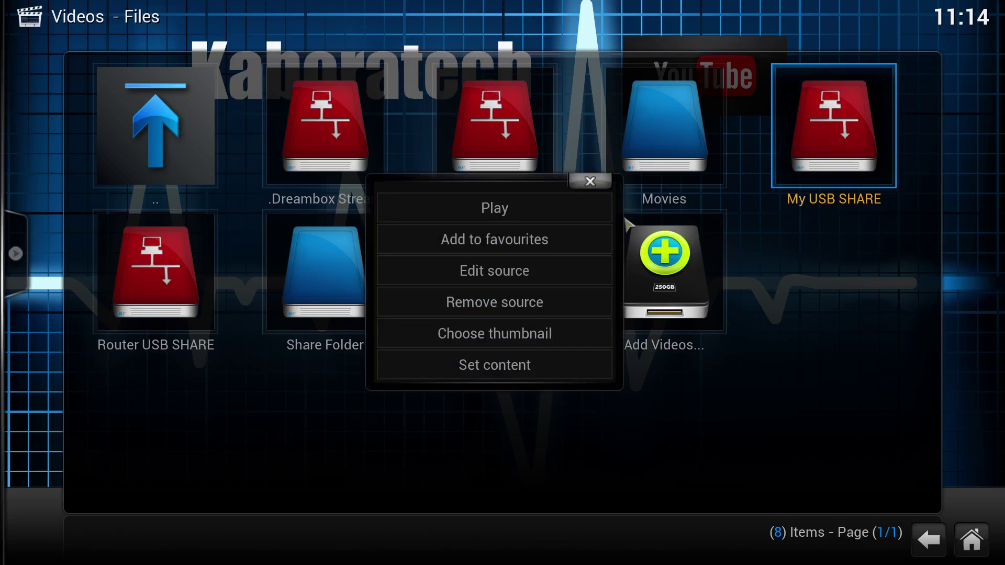
left_click(575, 252)
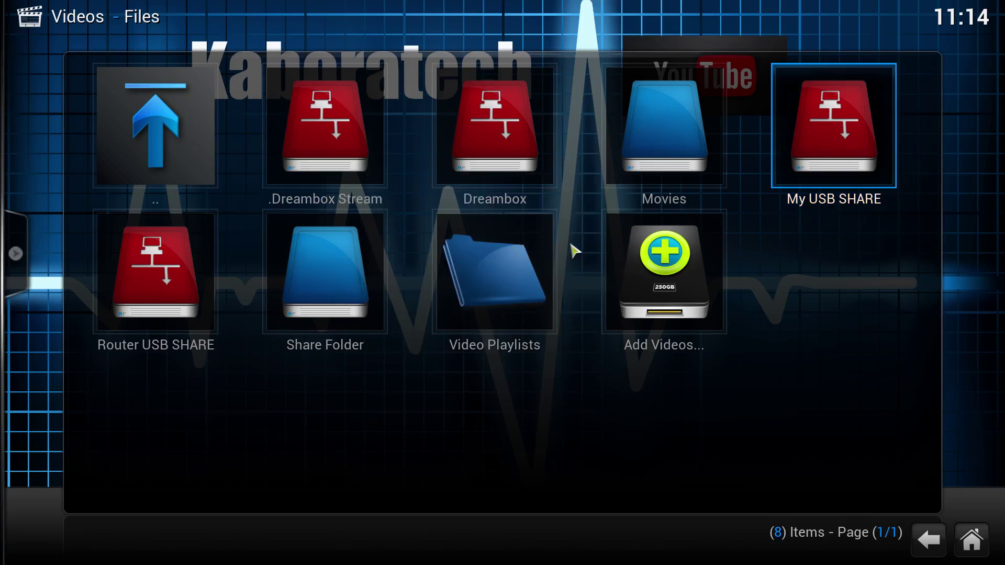
Open My USB SHARE from the Favourites list to check its folders, then return home.
key("Escape")
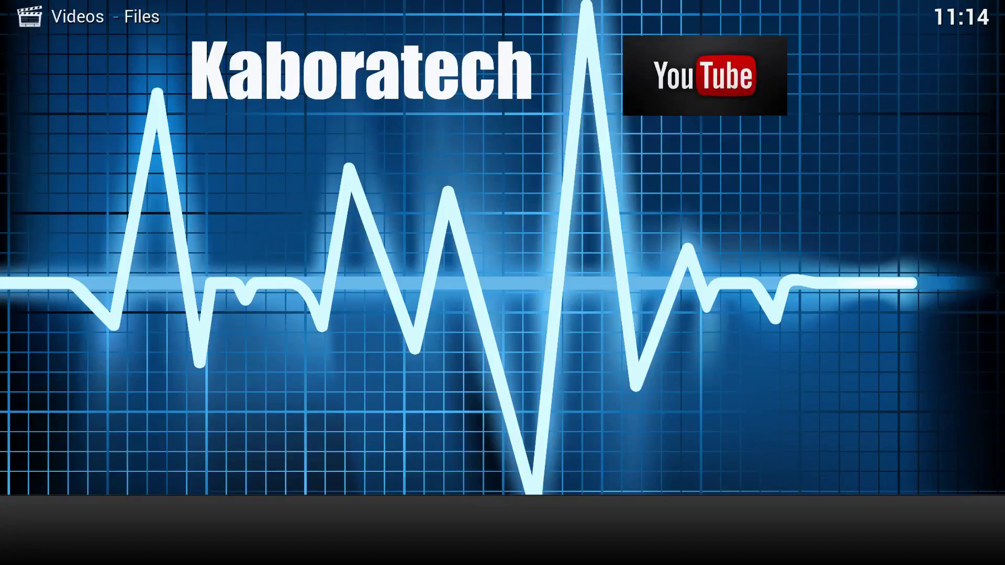
key("Down")
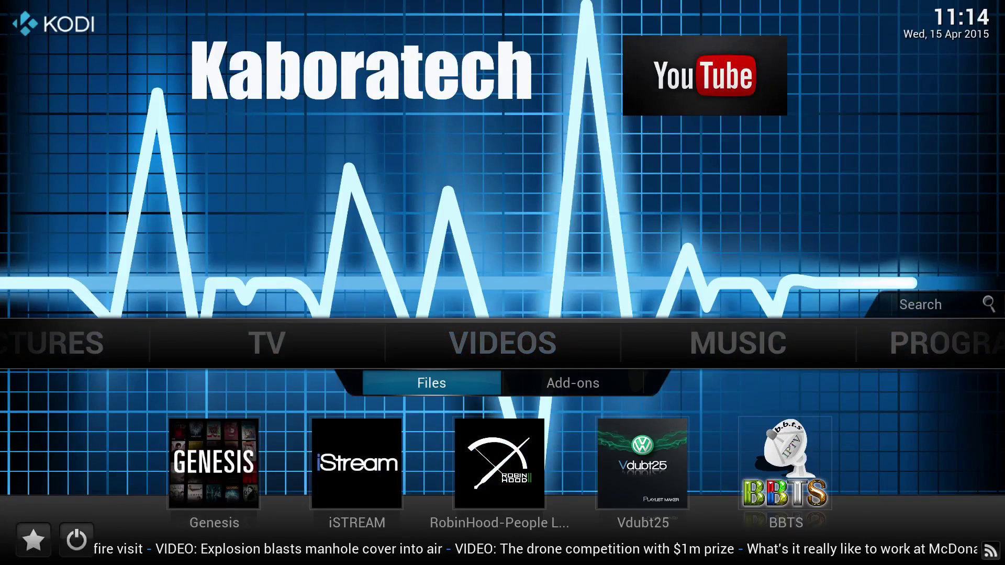
key("Down")
key("Left")
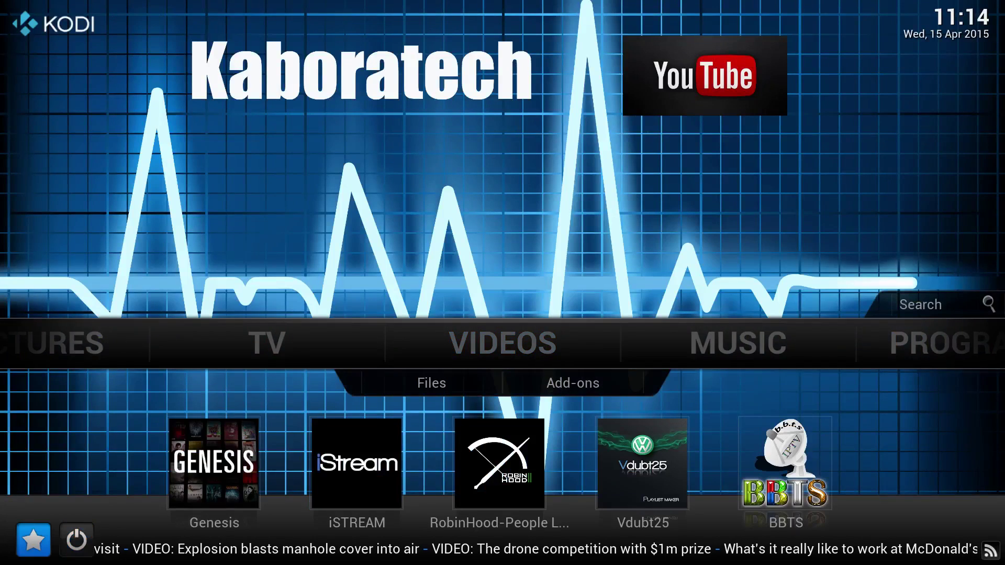
key("Return")
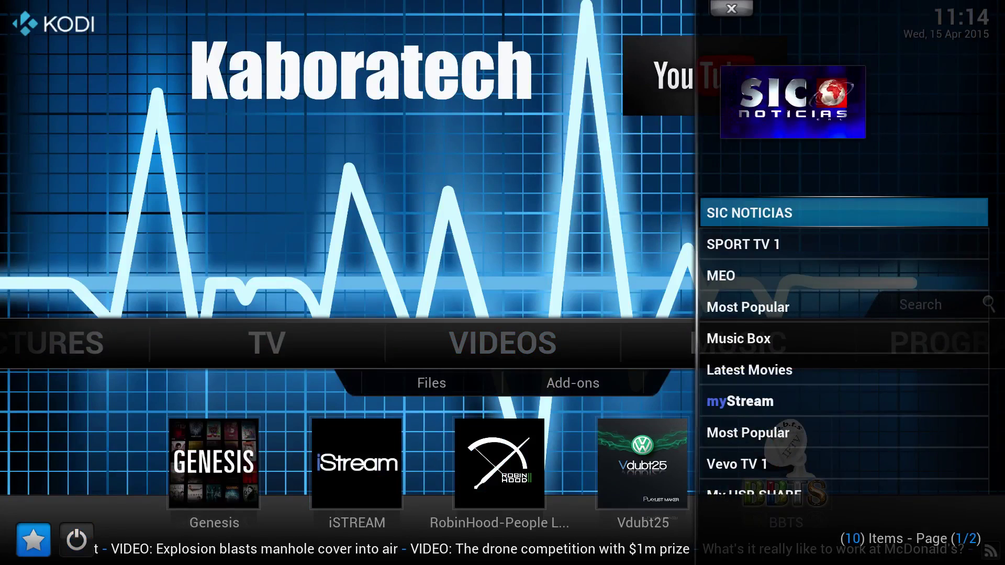
key("Down")
key("Down")
key("Down")
key("Down")
key("Down")
key("Down")
key("Down")
key("Down")
key("Down")
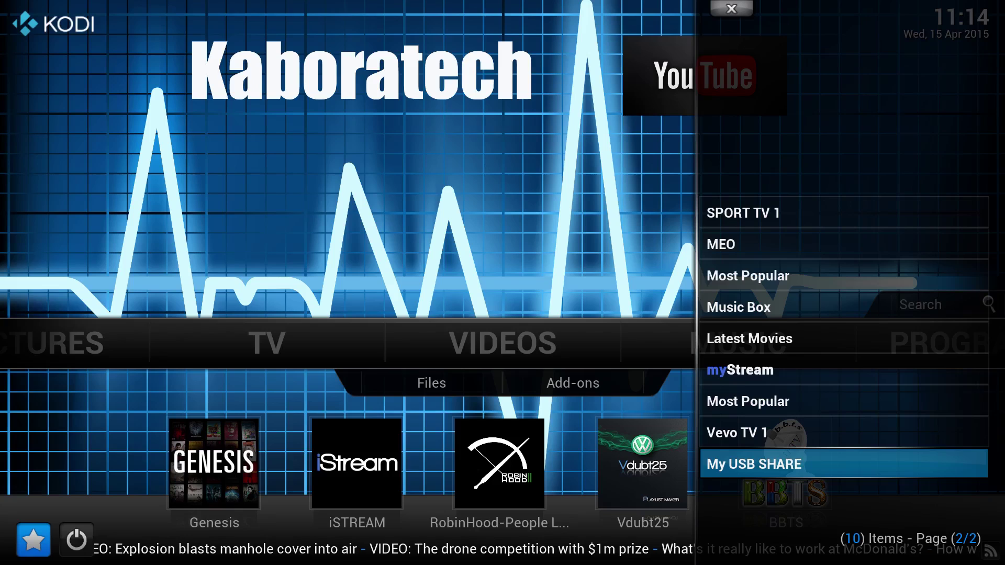
key("Return")
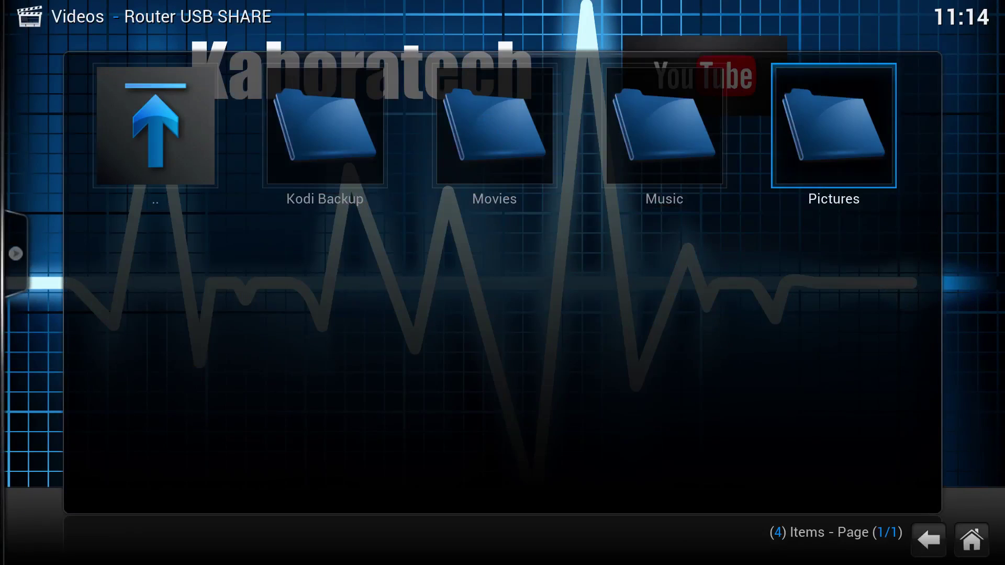
key("Left")
key("Left")
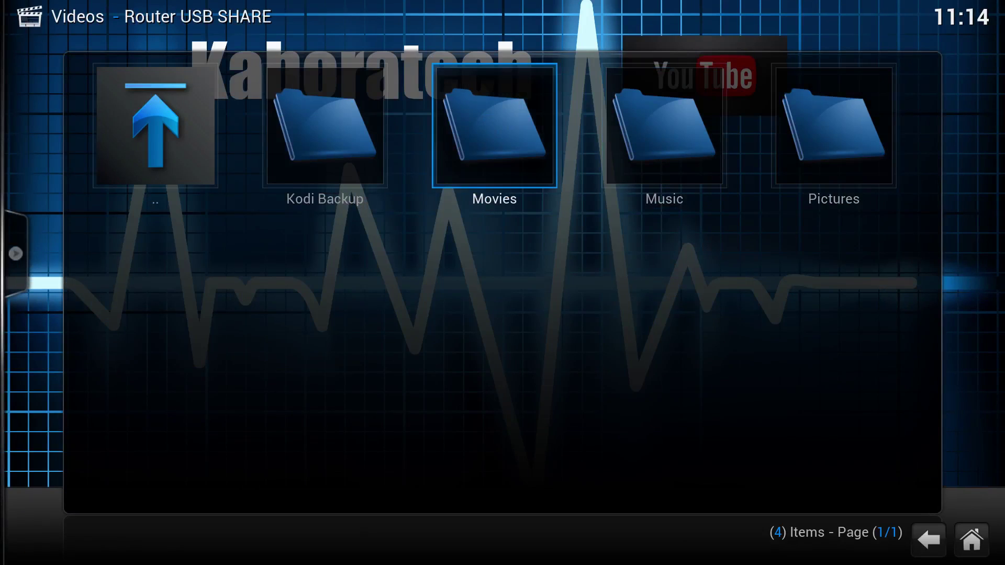
key("Escape")
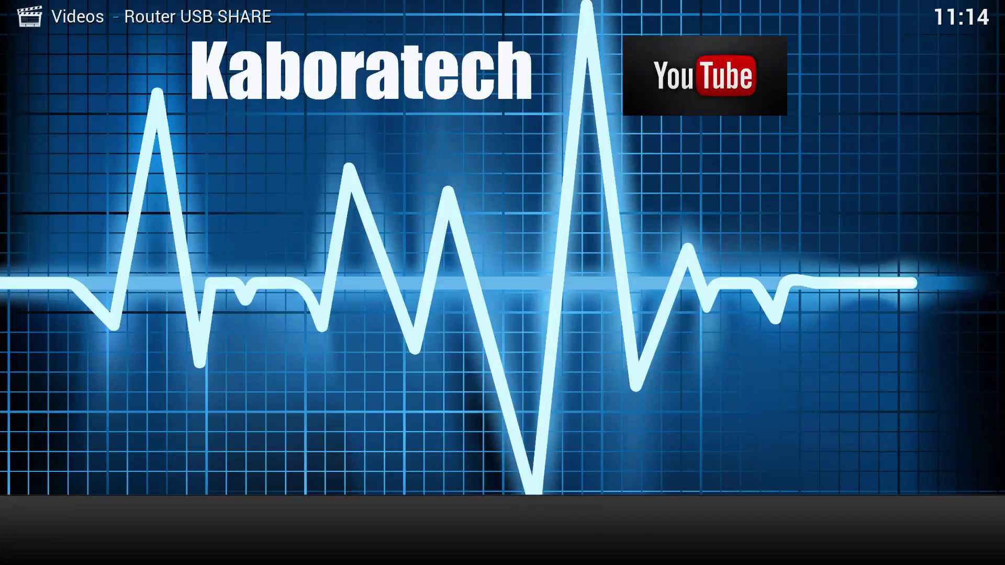